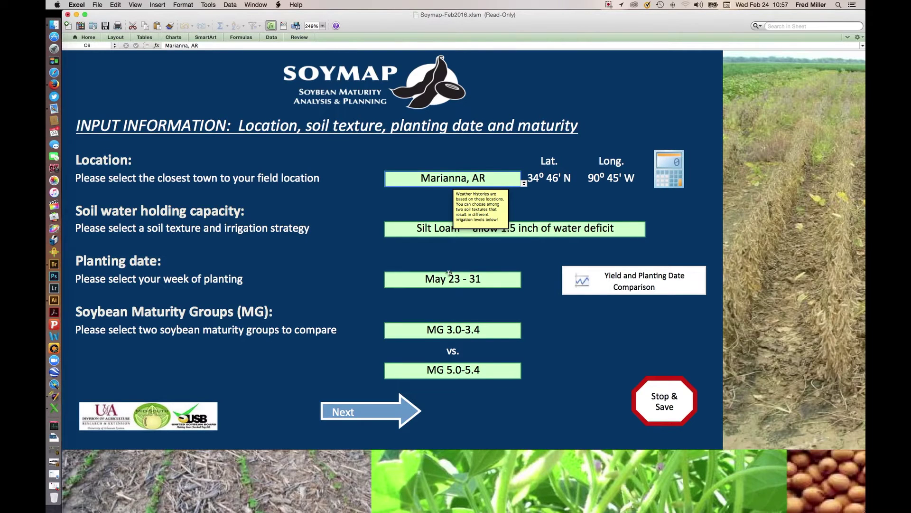
{"action": "mouse_move", "coordinate": [500, 194]}
{"action": "left_click", "coordinate": [524, 184]}
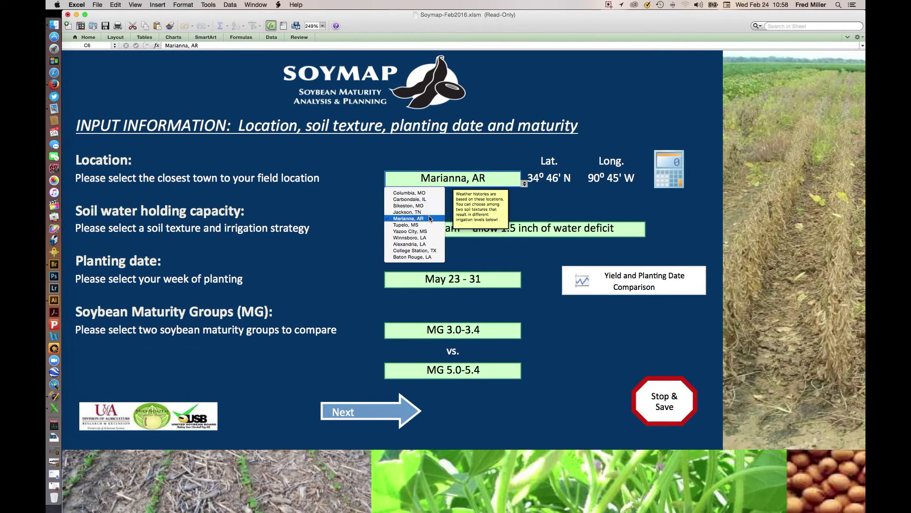
{"action": "left_click", "coordinate": [518, 218]}
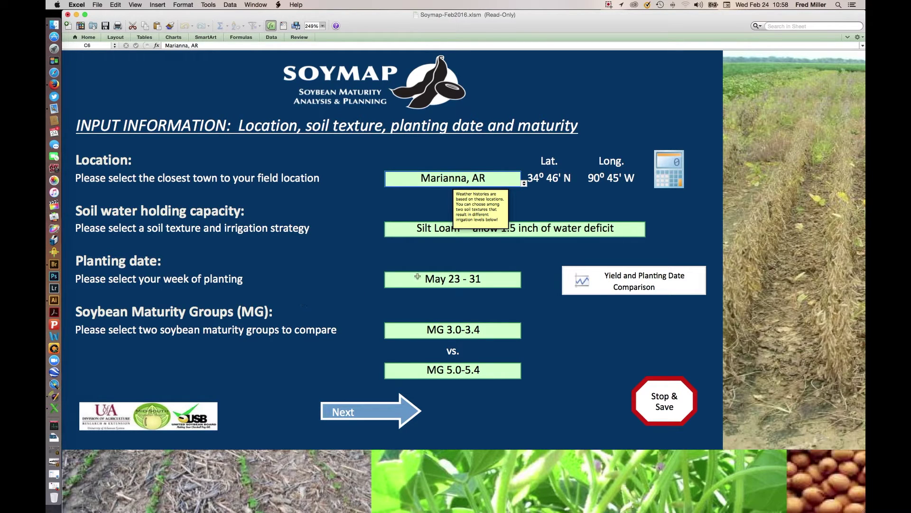
Run the Yield and Planting Date Comparison and view the yield and irrigation-by-planting-date charts.
{"action": "left_click", "coordinate": [611, 283]}
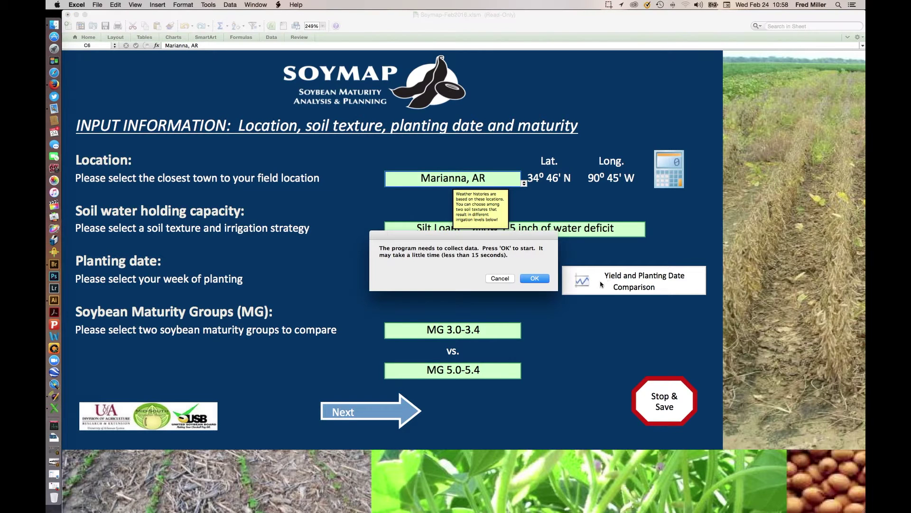
{"action": "left_click", "coordinate": [530, 279]}
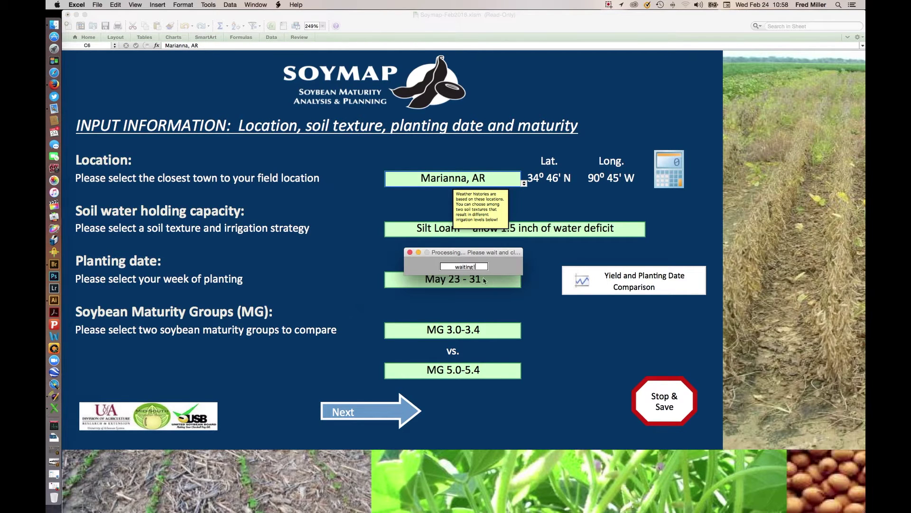
{"action": "left_click", "coordinate": [409, 252]}
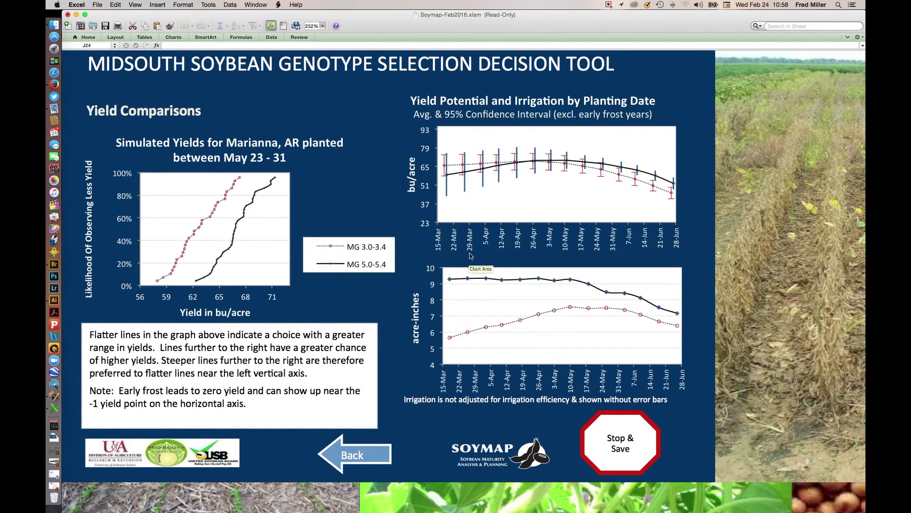
{"action": "mouse_move", "coordinate": [453, 170]}
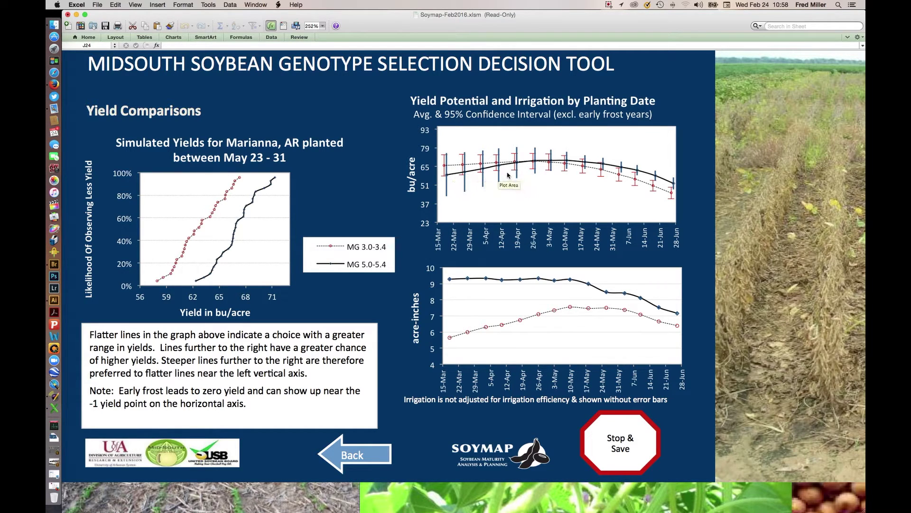
{"action": "mouse_move", "coordinate": [534, 163]}
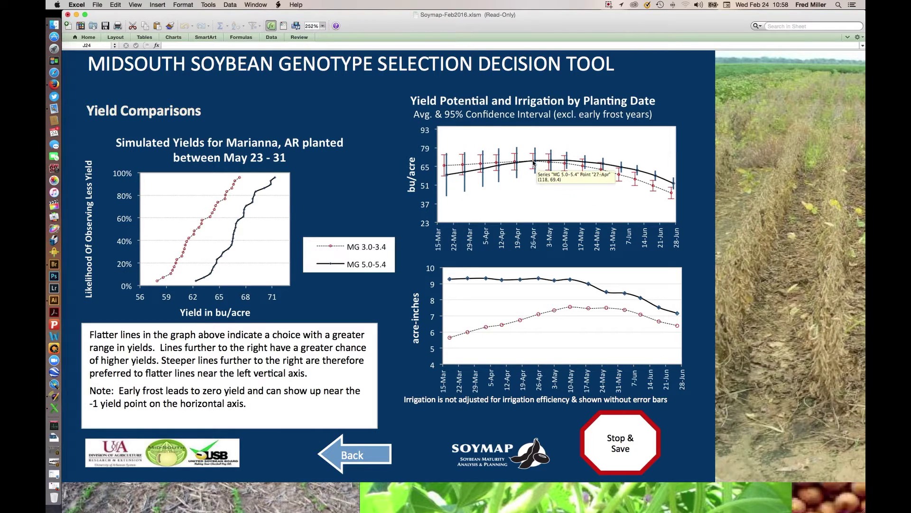
{"action": "mouse_move", "coordinate": [635, 173]}
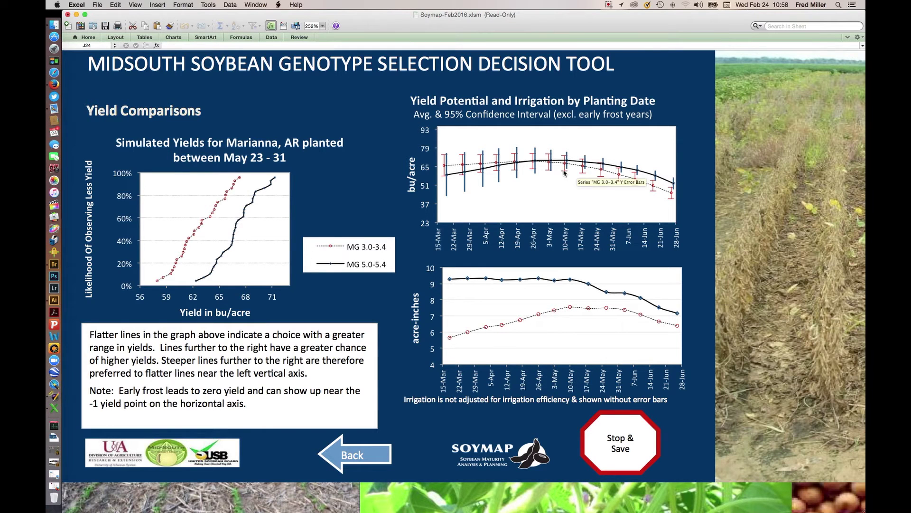
{"action": "mouse_move", "coordinate": [583, 164]}
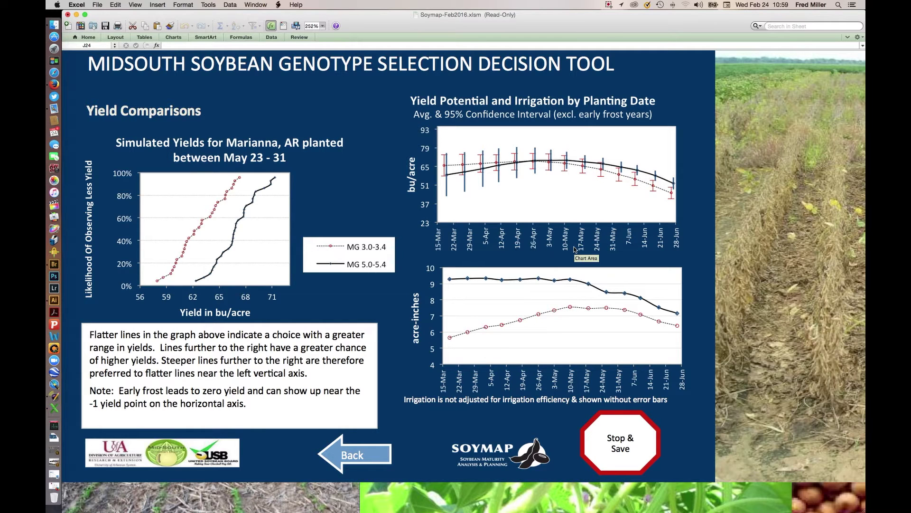
{"action": "mouse_move", "coordinate": [555, 282]}
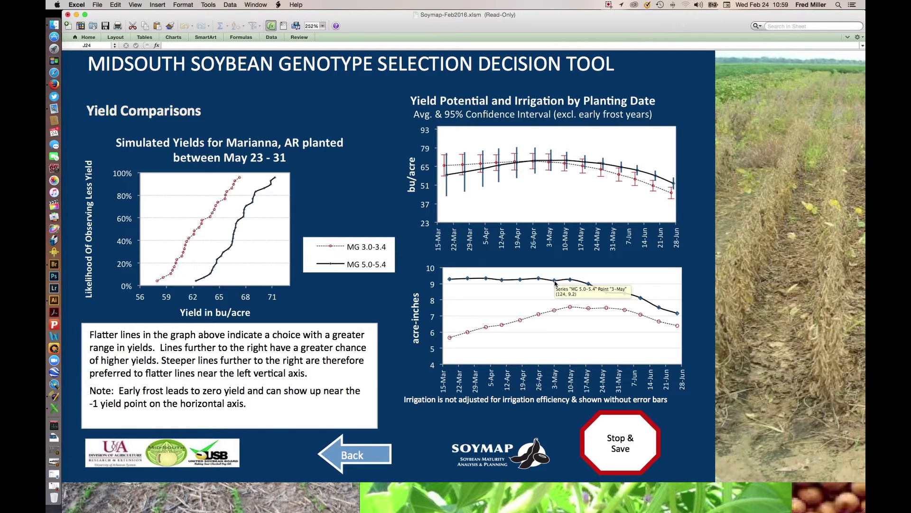
{"action": "mouse_move", "coordinate": [563, 308]}
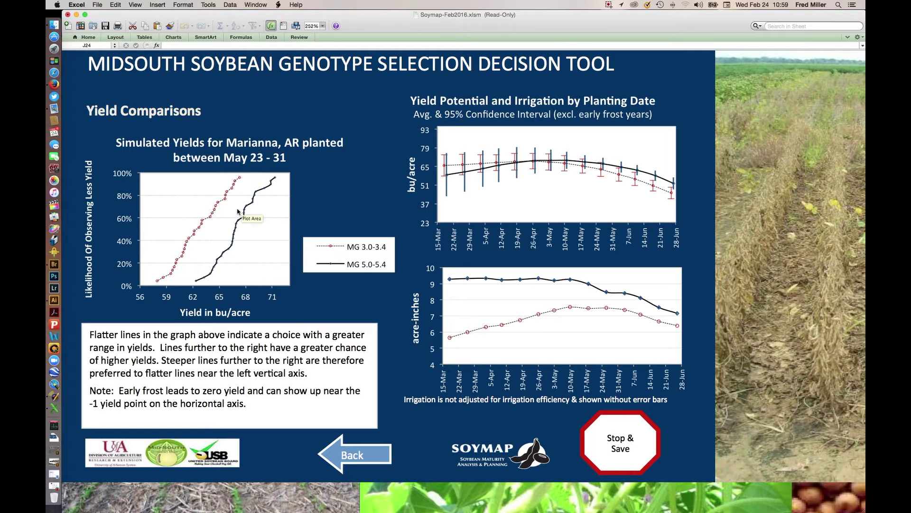
{"action": "mouse_move", "coordinate": [204, 226]}
{"action": "mouse_move", "coordinate": [169, 278]}
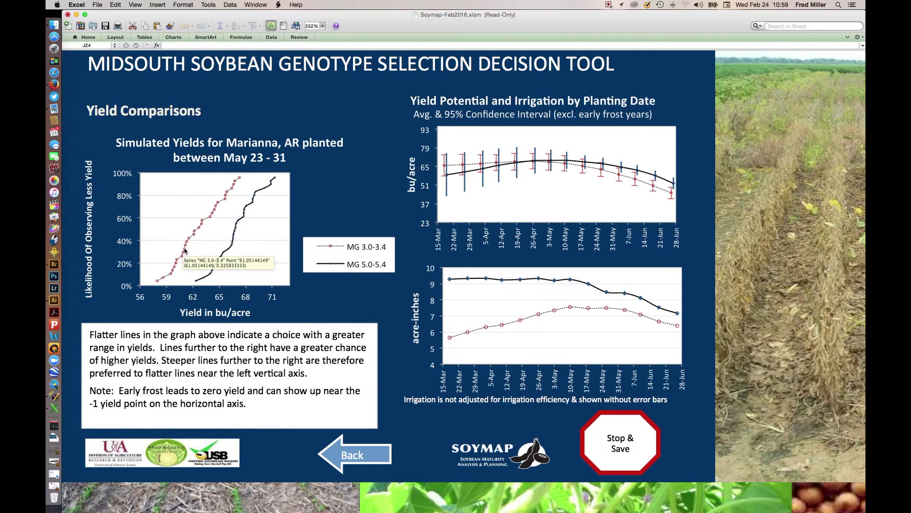
{"action": "mouse_move", "coordinate": [232, 238]}
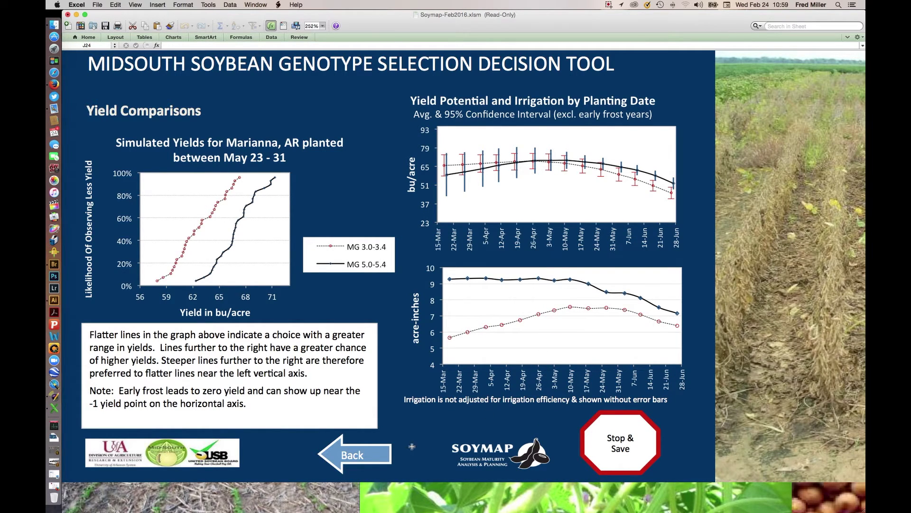
Return to the input sheet and rerun data collection to reach the frost-risk and yield results.
{"action": "left_click", "coordinate": [383, 455]}
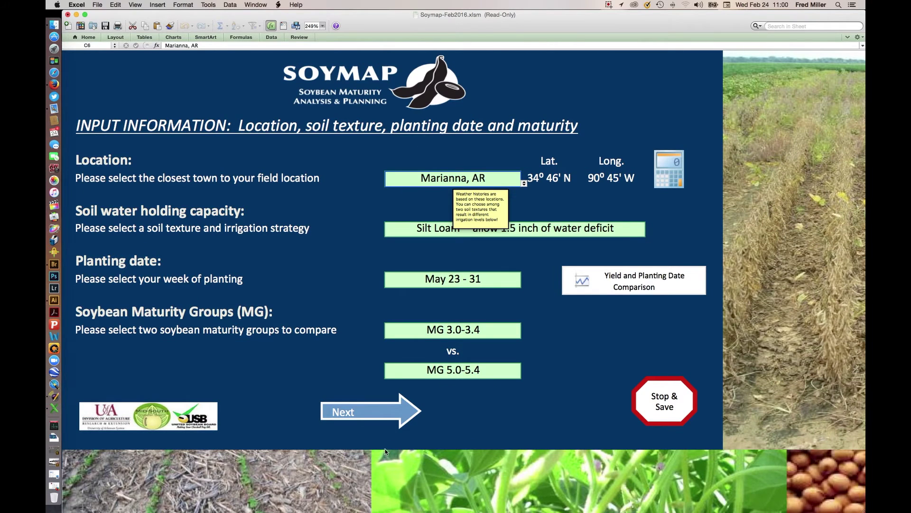
{"action": "left_click", "coordinate": [392, 412]}
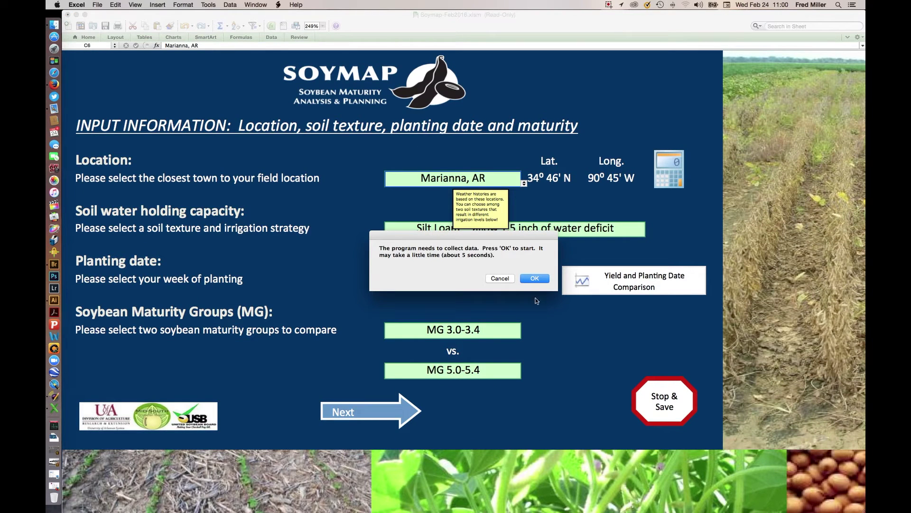
{"action": "left_click", "coordinate": [536, 280]}
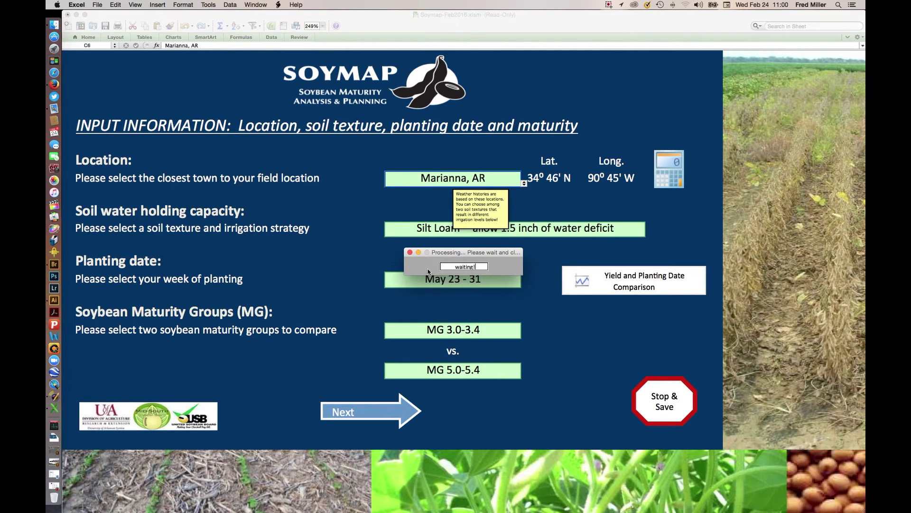
{"action": "left_click", "coordinate": [411, 253]}
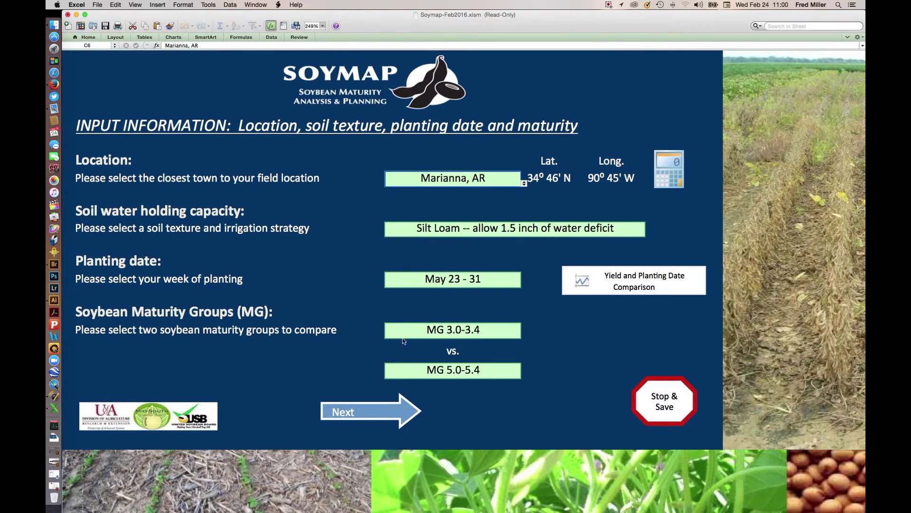
{"action": "left_click", "coordinate": [385, 407]}
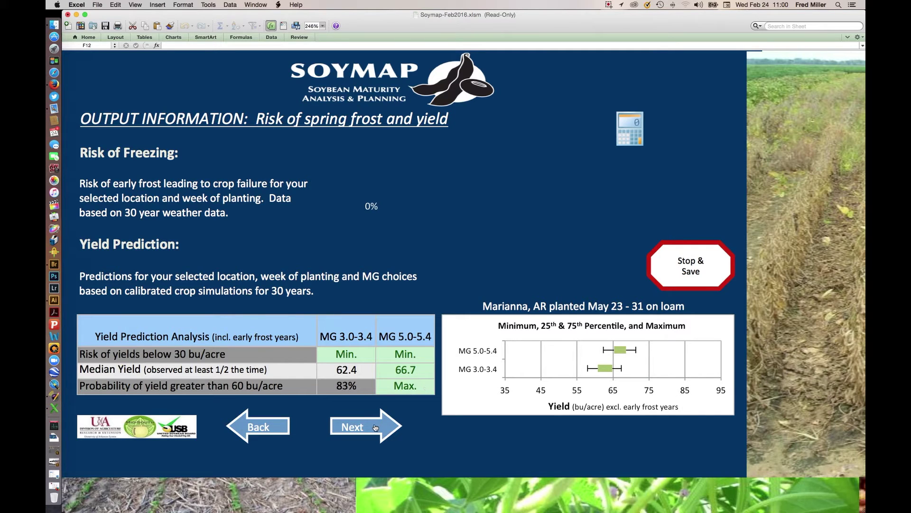
Advance past the Phenology page to the irrigation requirements of 7.5 and 8.5 inches.
{"action": "left_click", "coordinate": [374, 425]}
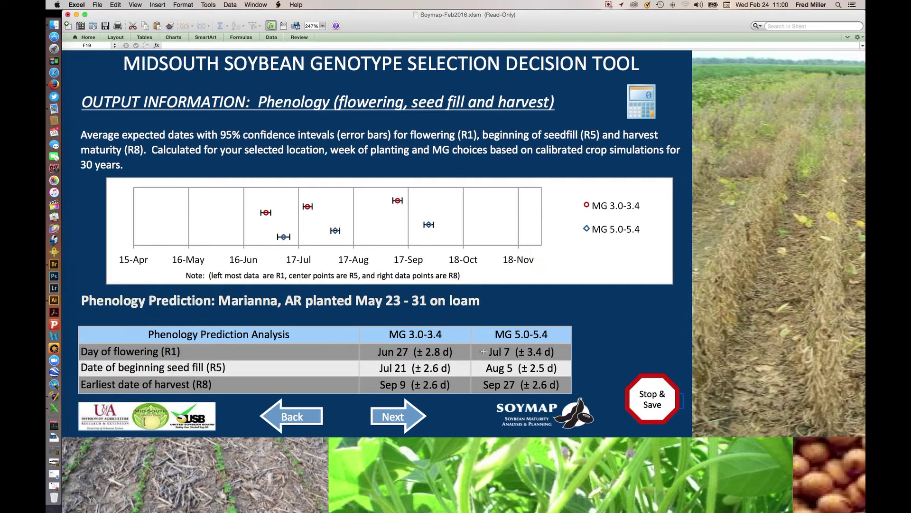
{"action": "left_click", "coordinate": [408, 419]}
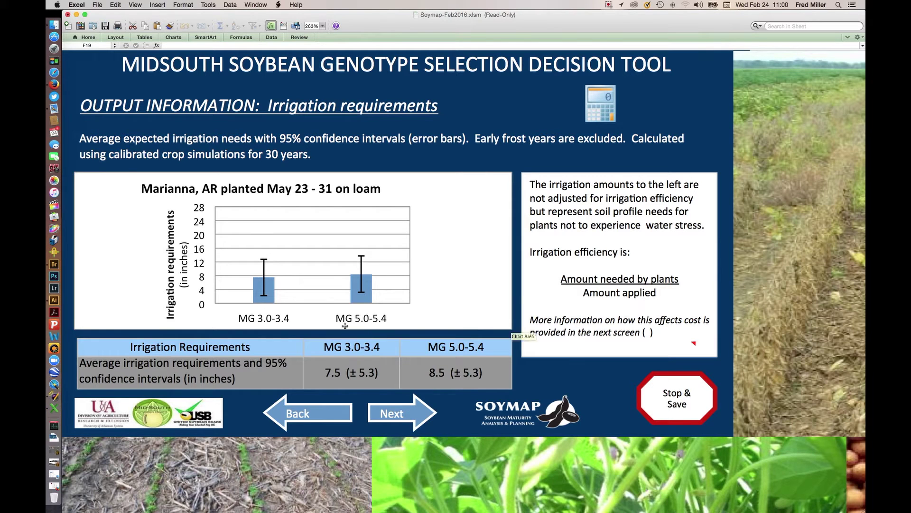
{"action": "mouse_move", "coordinate": [269, 287]}
{"action": "left_click", "coordinate": [398, 422]}
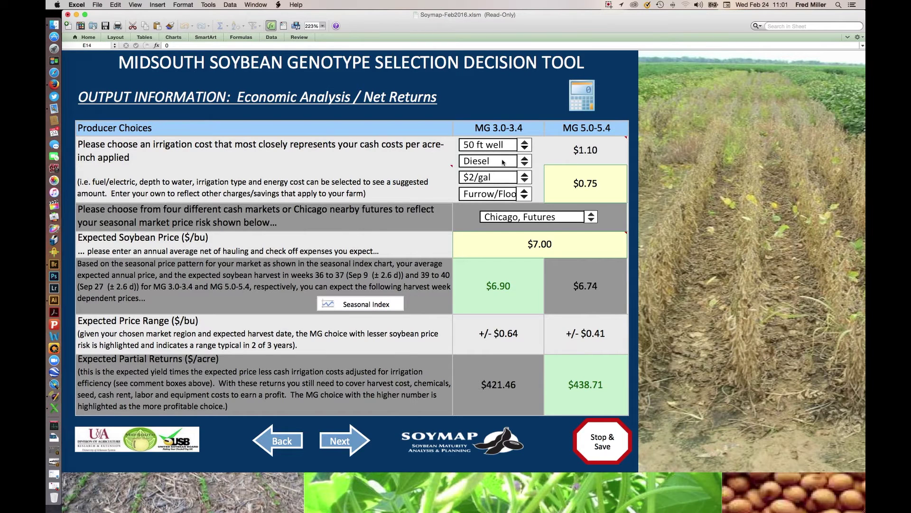
{"action": "left_click", "coordinate": [524, 152]}
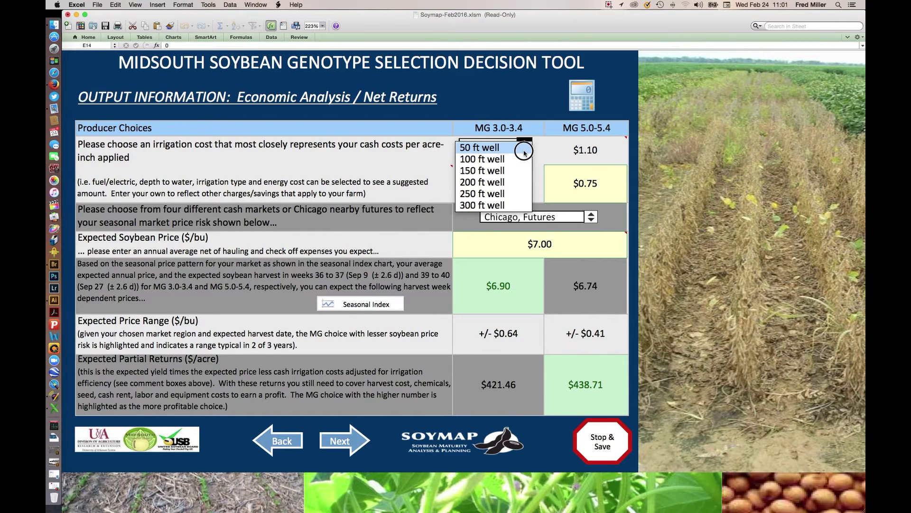
{"action": "left_click", "coordinate": [524, 151]}
{"action": "left_click", "coordinate": [526, 162]}
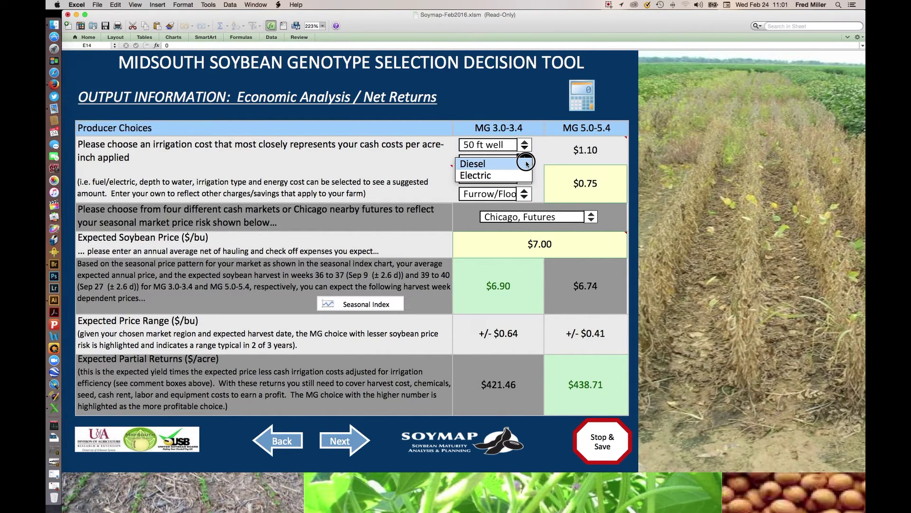
{"action": "left_click", "coordinate": [526, 163]}
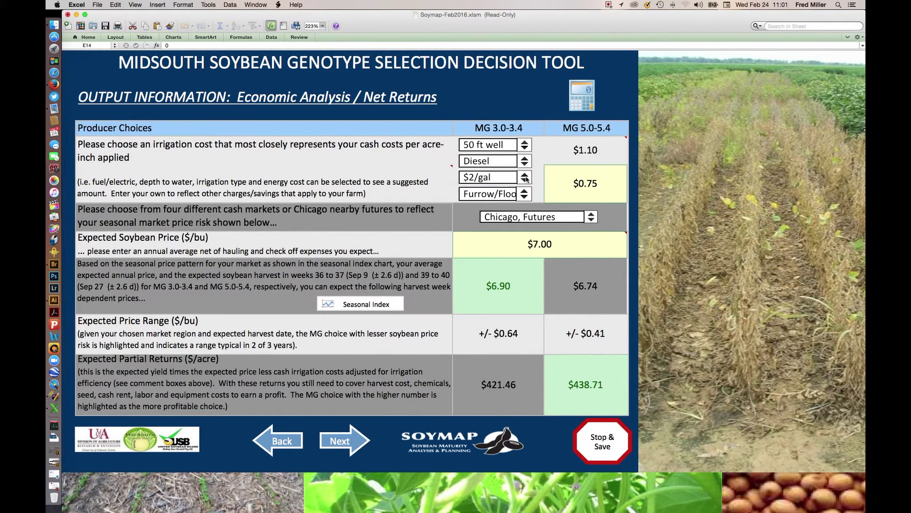
{"action": "left_click", "coordinate": [526, 178]}
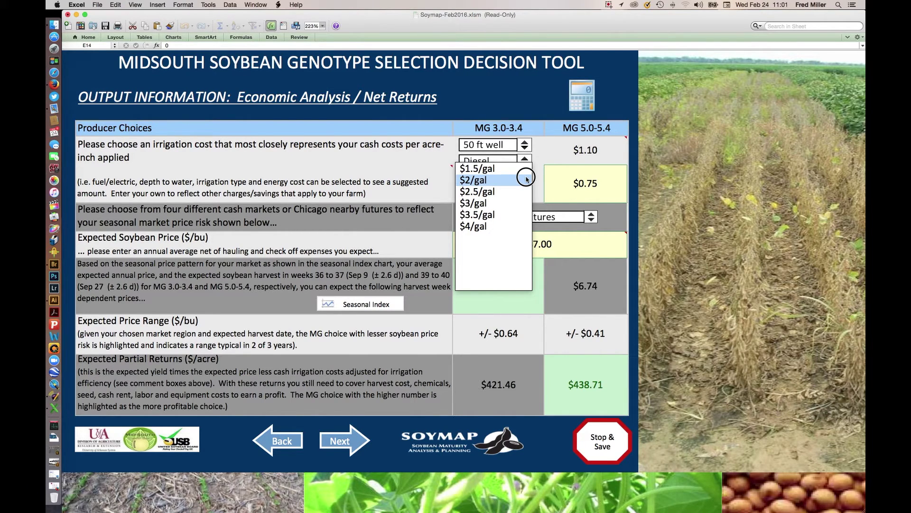
{"action": "left_click", "coordinate": [526, 180]}
{"action": "left_click", "coordinate": [525, 195]}
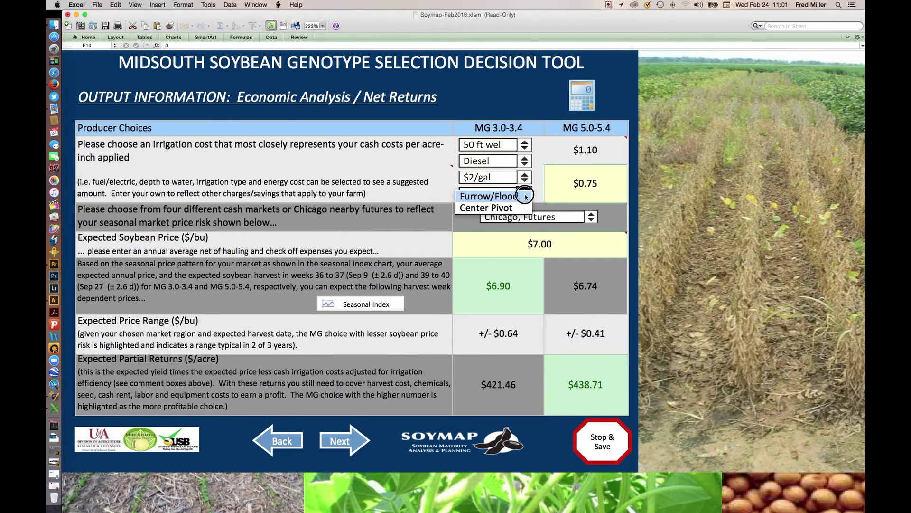
{"action": "left_click", "coordinate": [526, 196]}
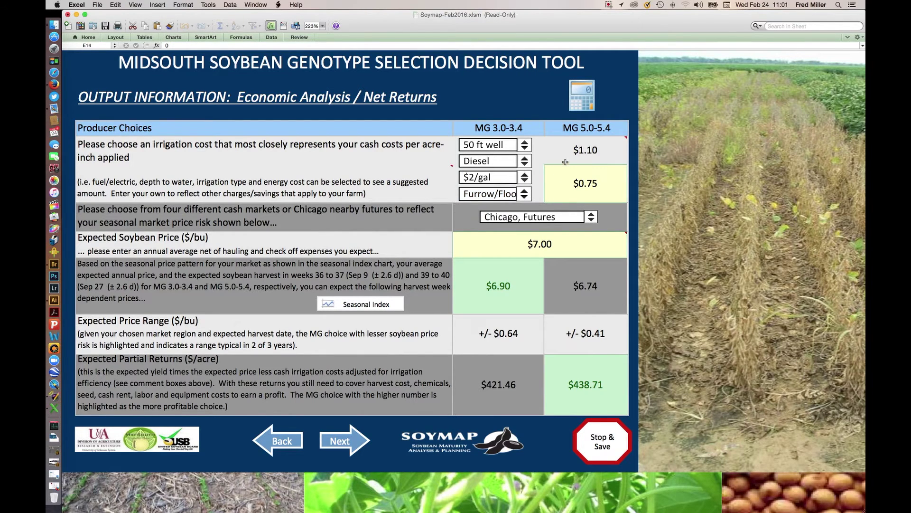
Change the price market from Chicago futures to Old Town, AR.
{"action": "mouse_move", "coordinate": [559, 162]}
{"action": "mouse_move", "coordinate": [593, 220]}
{"action": "left_mouse_down"}
{"action": "mouse_move", "coordinate": [584, 173]}
{"action": "mouse_move", "coordinate": [577, 219]}
{"action": "left_mouse_up"}
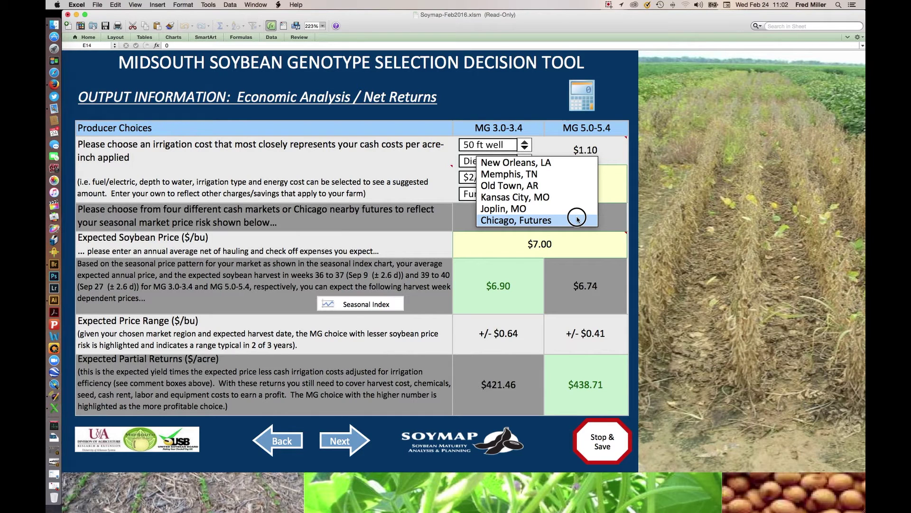
{"action": "left_click", "coordinate": [530, 187]}
{"action": "mouse_move", "coordinate": [483, 251]}
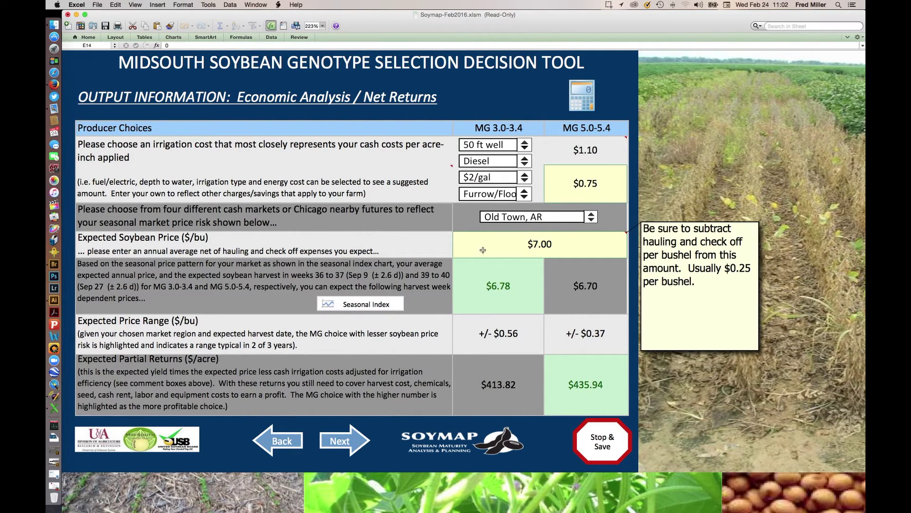
View the Old Town, AR Weekly Seasonal Index Chart, then return to Net Returns.
{"action": "left_click", "coordinate": [360, 305]}
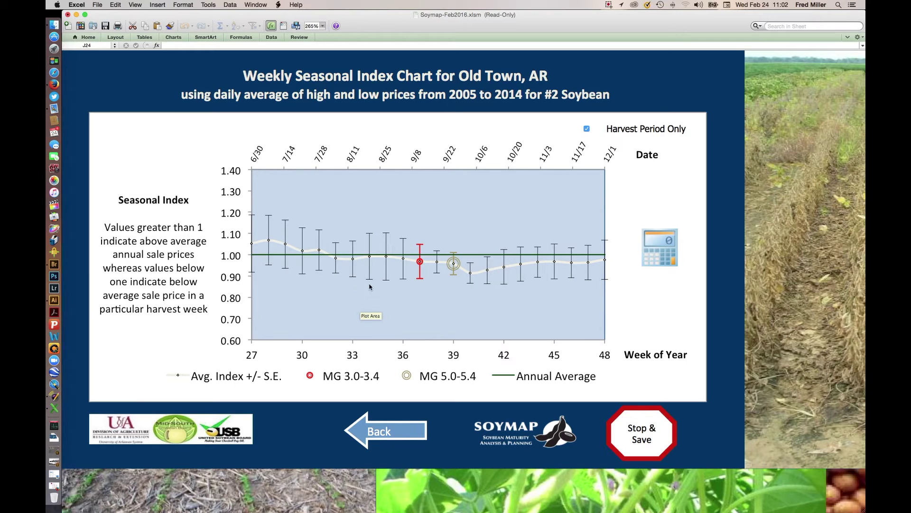
{"action": "mouse_move", "coordinate": [422, 268]}
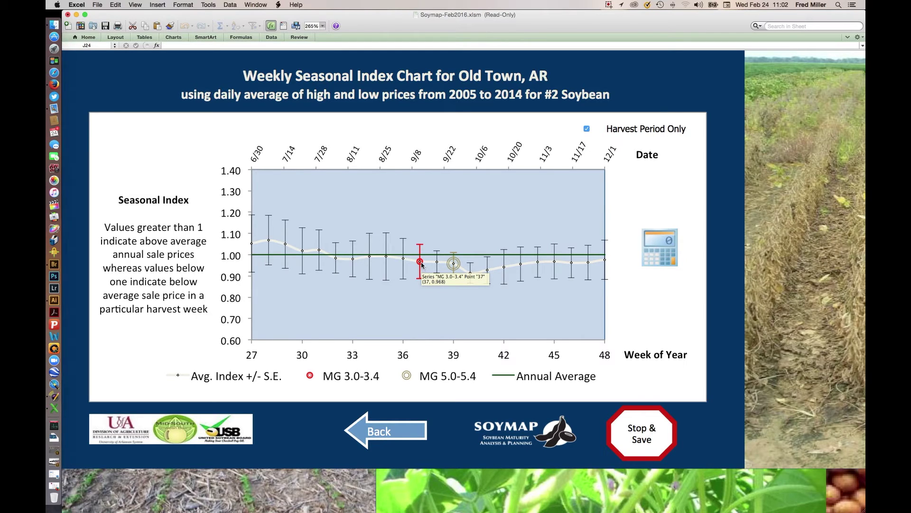
{"action": "mouse_move", "coordinate": [452, 267]}
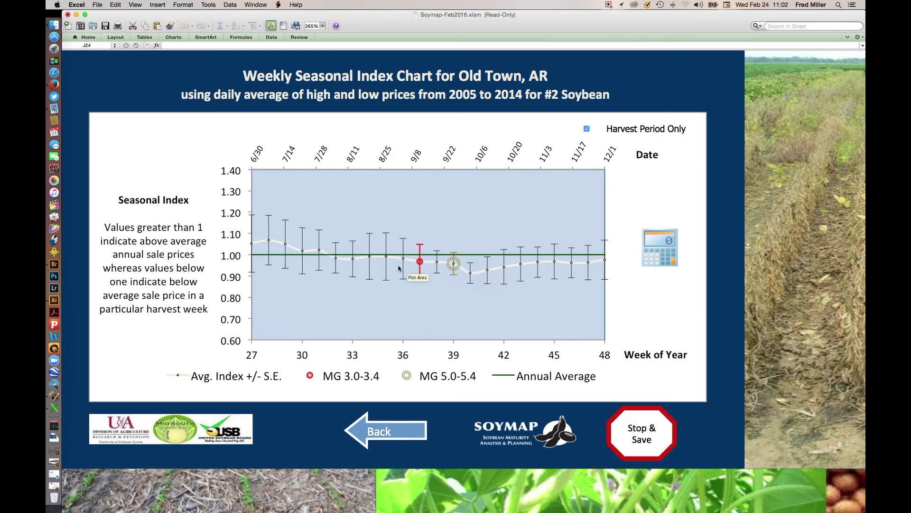
{"action": "left_click", "coordinate": [377, 429]}
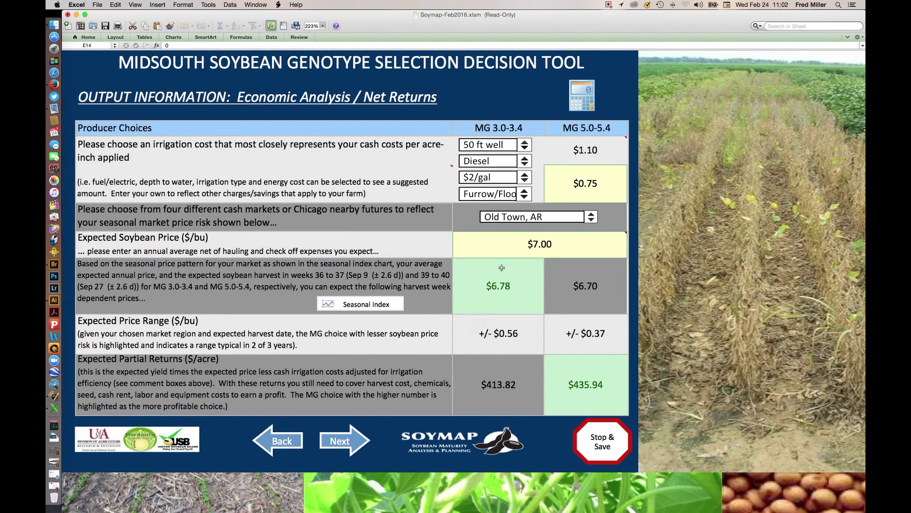
Advance from Net Returns to the Sensitivity and Risk results page.
{"action": "mouse_move", "coordinate": [511, 250]}
{"action": "left_click", "coordinate": [355, 445]}
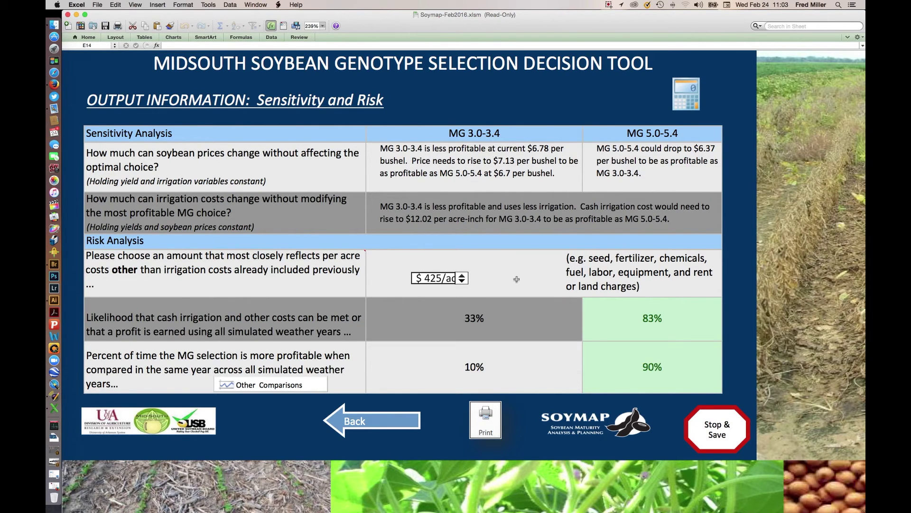
Show the $300–$500/acre choices for the other-costs amount under Risk Analysis.
{"action": "left_click", "coordinate": [464, 282]}
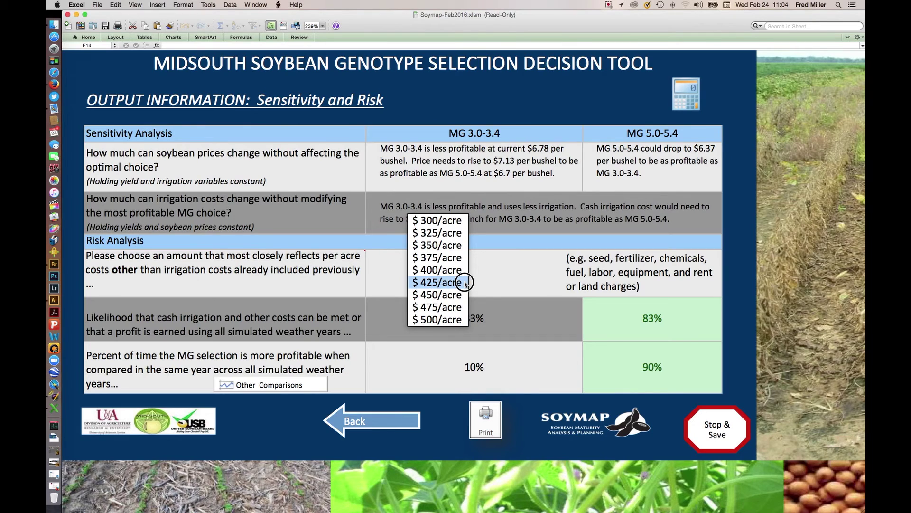
Try $500/acre for other costs, then restore it to $425/acre.
{"action": "left_click", "coordinate": [463, 321]}
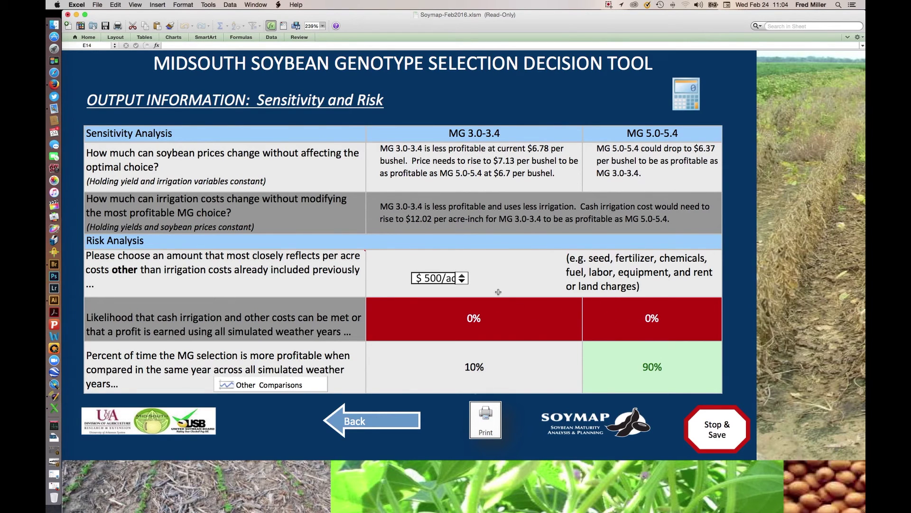
{"action": "left_click", "coordinate": [463, 281]}
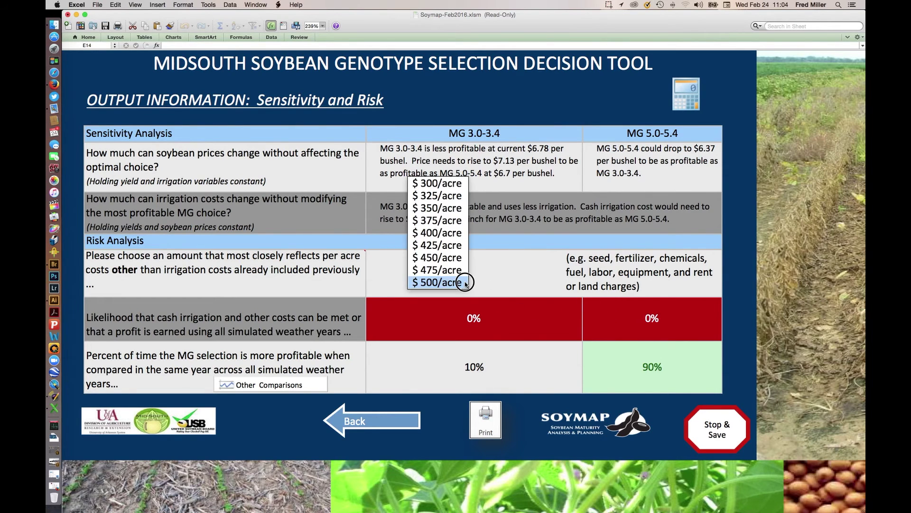
{"action": "left_click", "coordinate": [453, 251]}
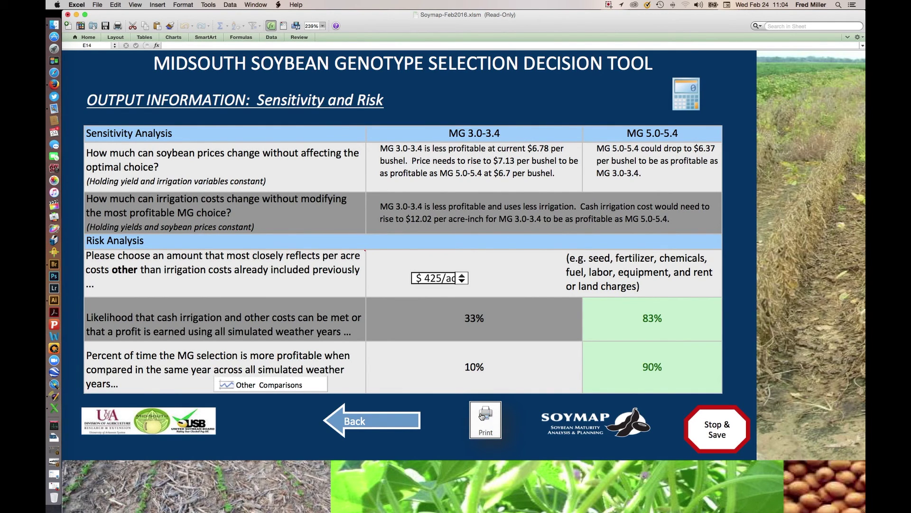
Open the Yield and Profit Comparisons page via Other Comparisons.
{"action": "left_click", "coordinate": [321, 389]}
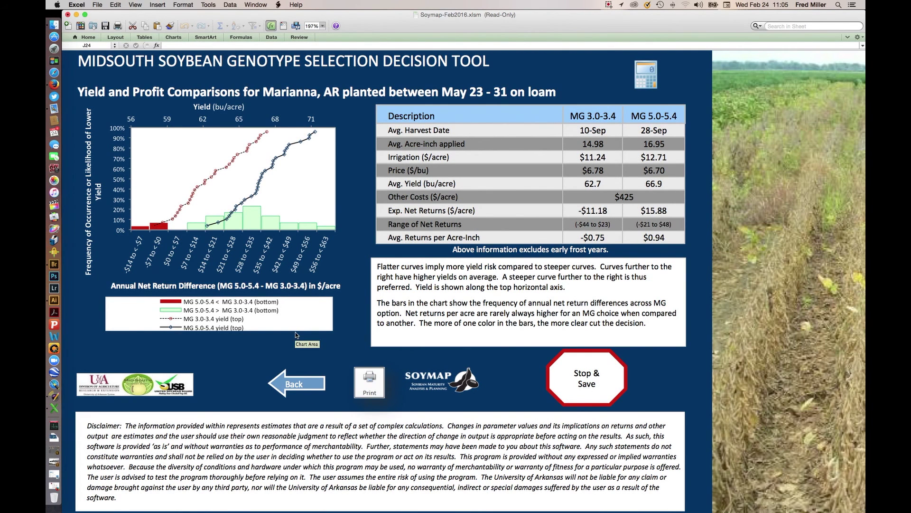
{"action": "mouse_move", "coordinate": [286, 225]}
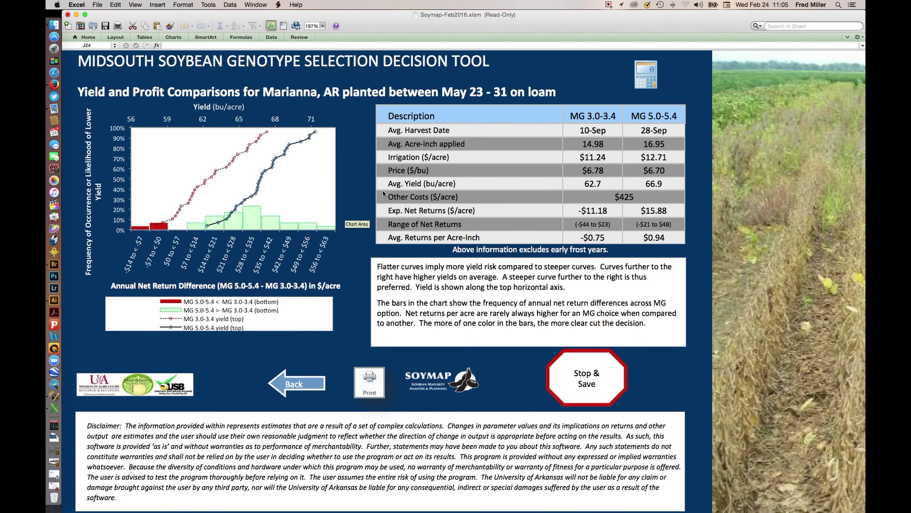